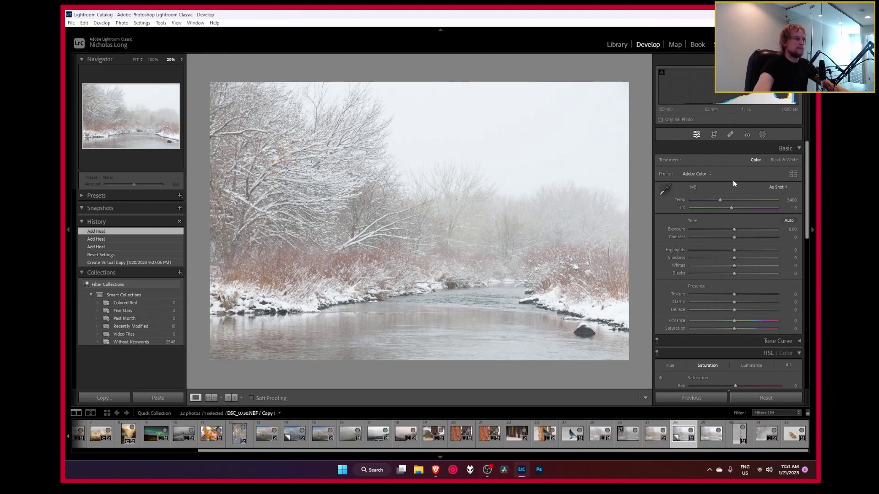
- Set the snowy river photo's color profile to Camera Standard v4
click(709, 174)
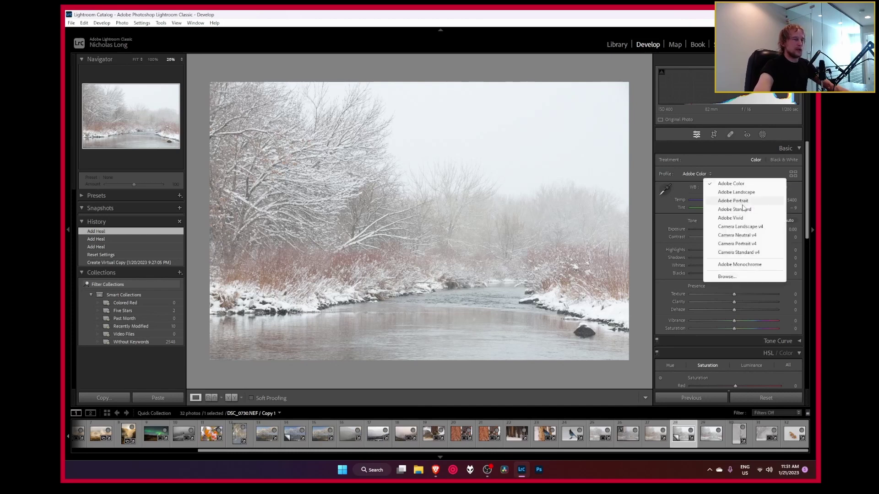
click(756, 255)
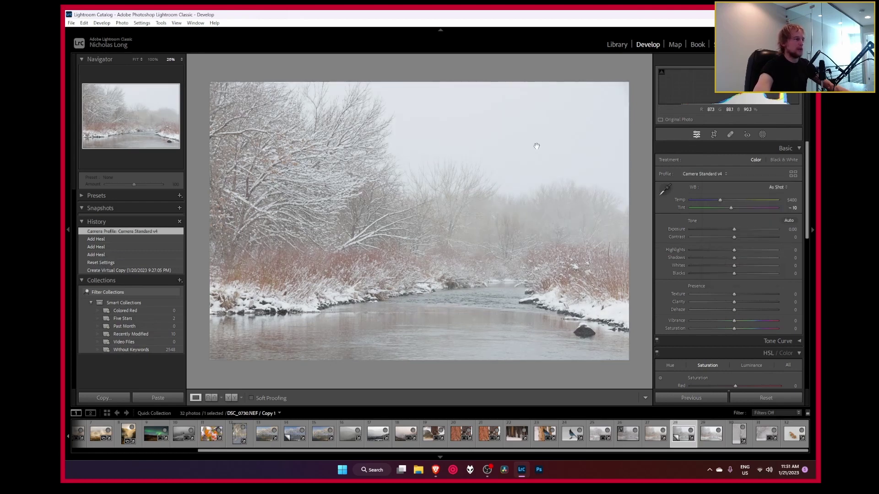
click(700, 174)
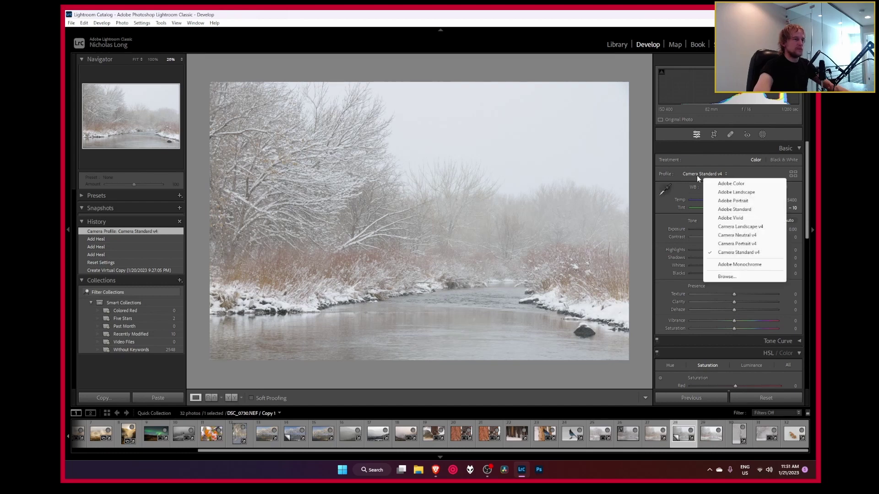
click(746, 252)
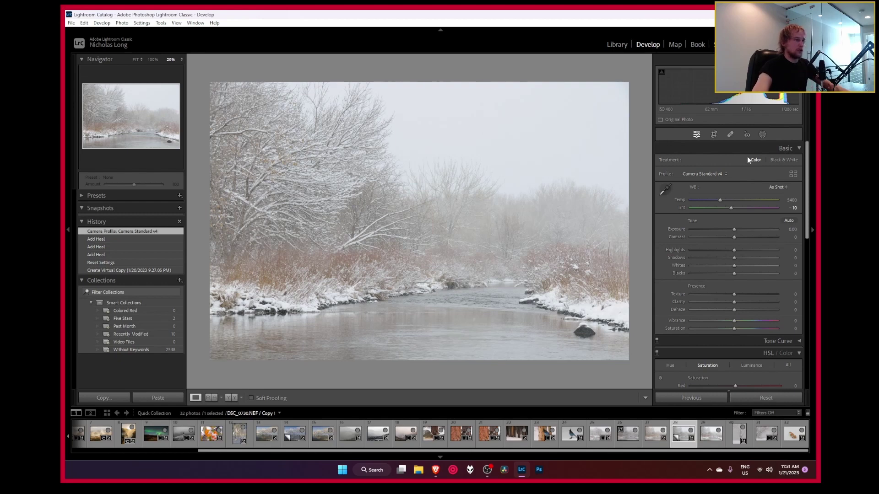
- Set the snowy river photo's white balance to Auto
click(785, 187)
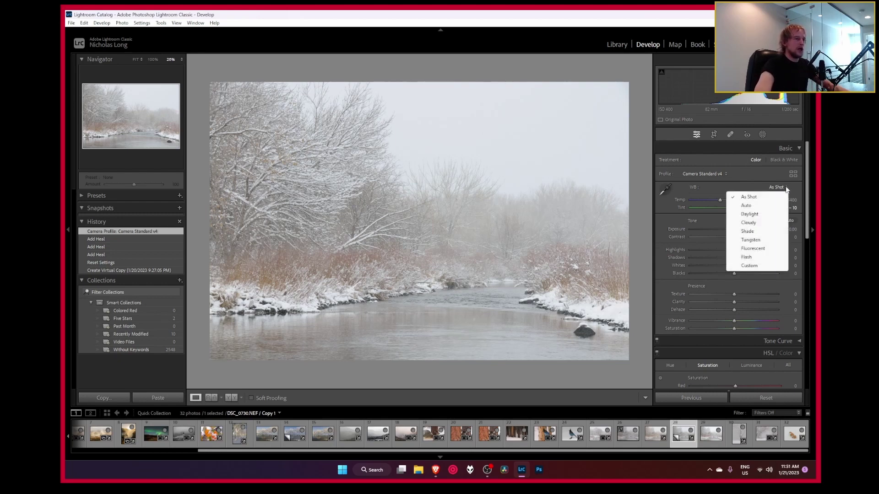
click(749, 175)
click(798, 186)
click(784, 187)
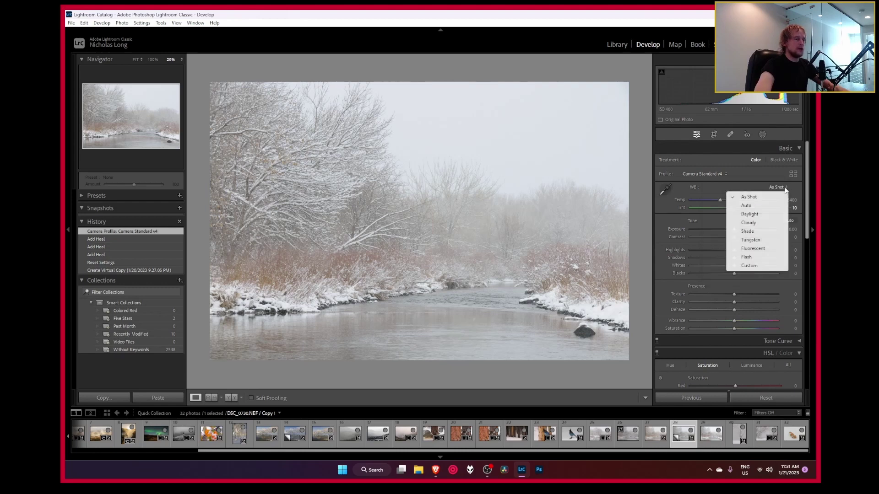
click(761, 206)
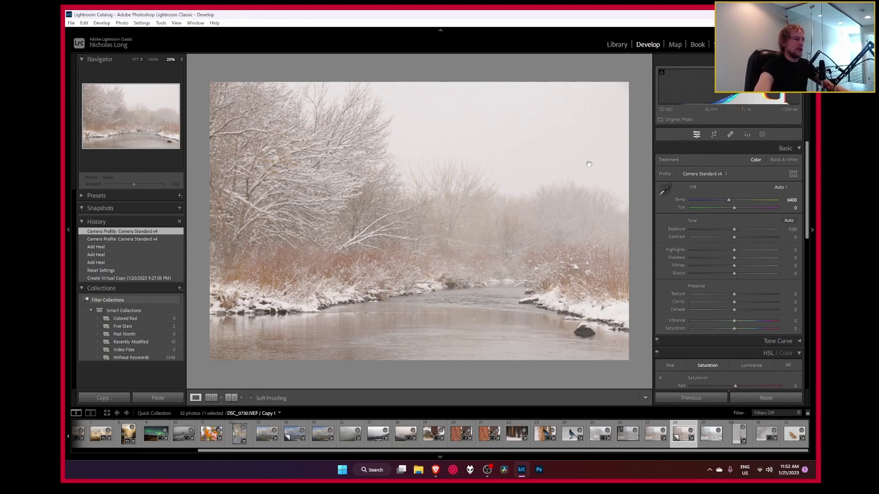
- Set a custom white balance by sampling the snow on the right-hand riverbank as the target neutral
click(667, 187)
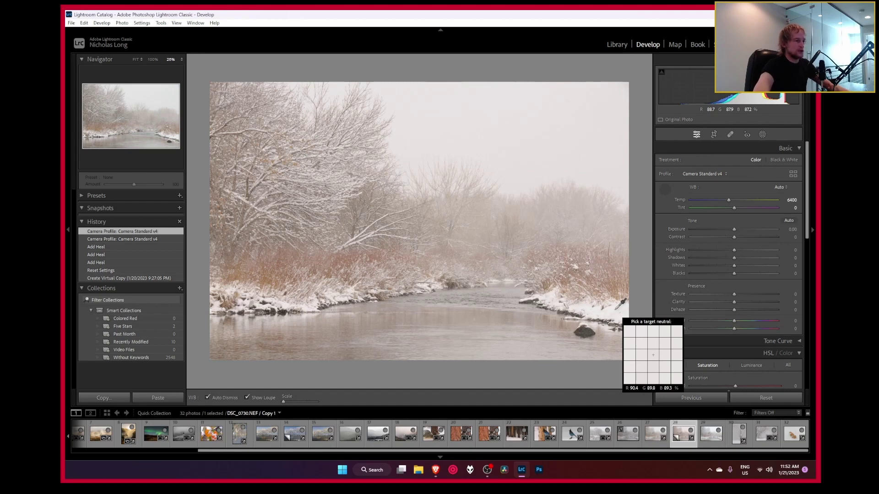
click(615, 310)
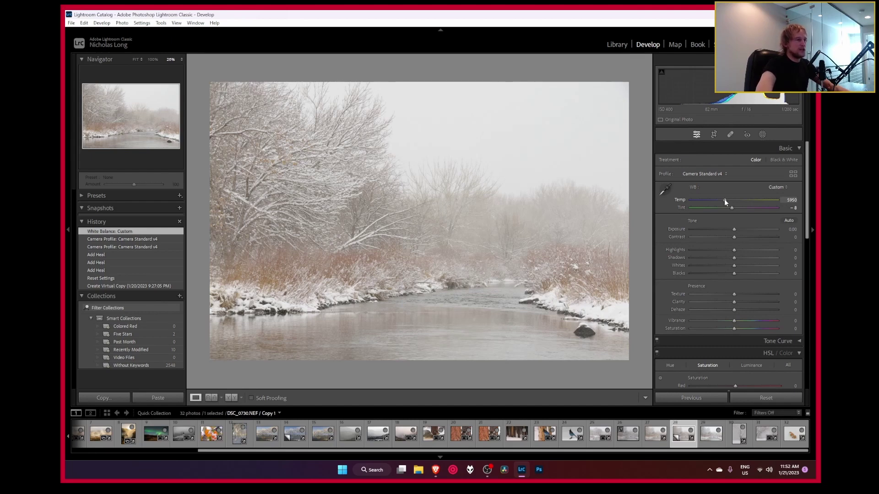
- Try a cooler temperature of about 4941 and a warmer one of about 6706, and undo the temperature change
drag(724, 201, 717, 202)
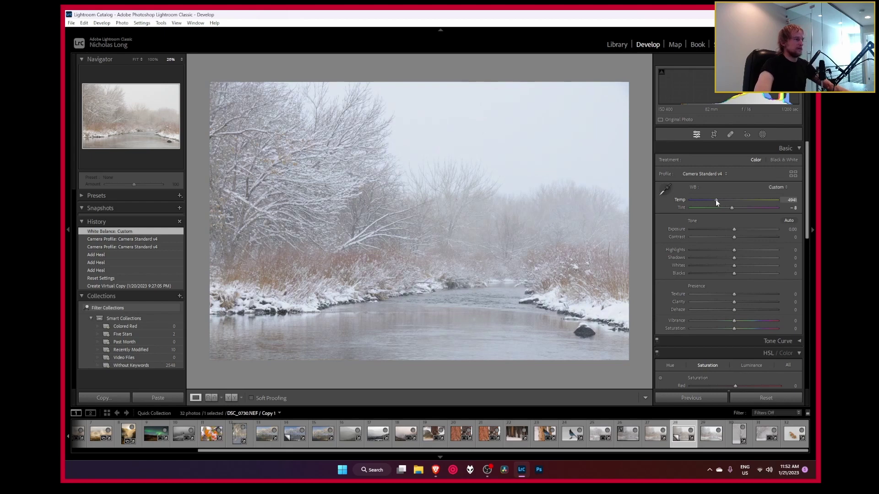
drag(716, 202, 731, 202)
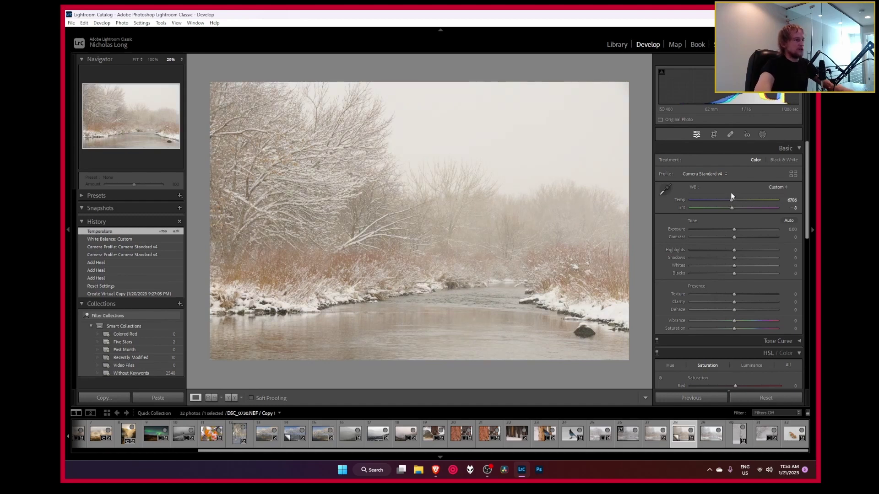
key(ctrl+z)
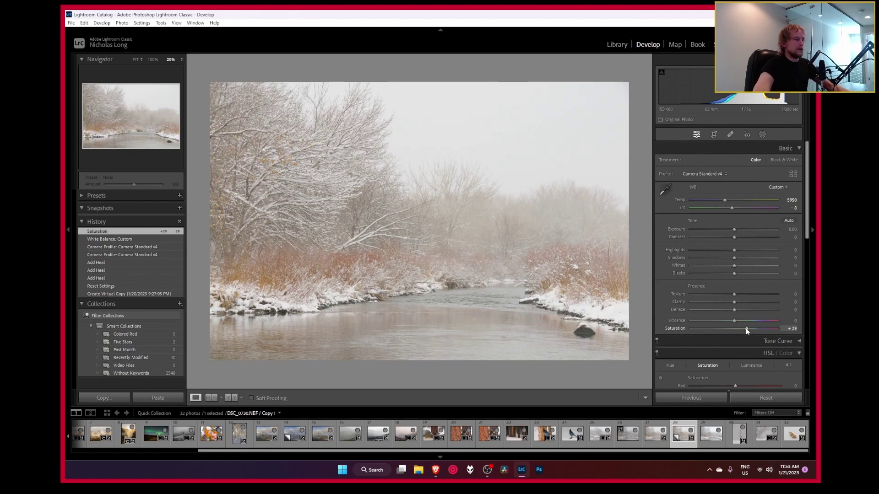
- Reset the saturation to 0 and raise the vibrance to +30
double_click(746, 328)
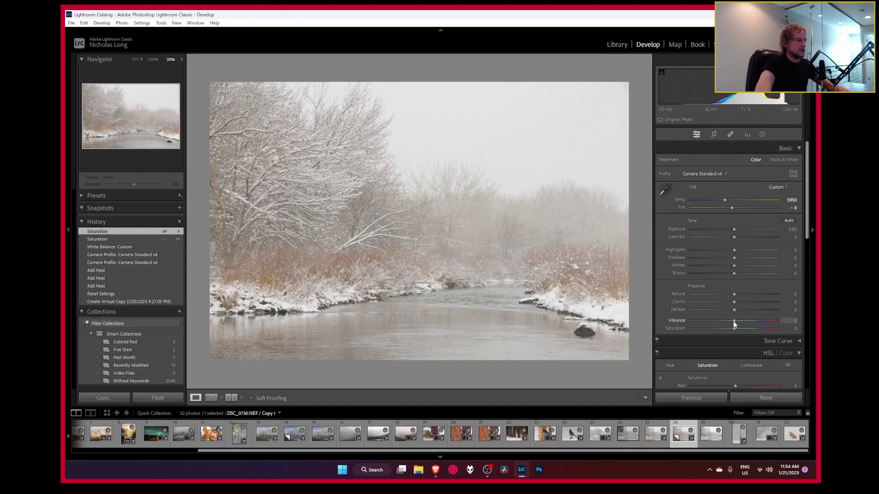
drag(736, 322, 743, 324)
drag(754, 324, 746, 322)
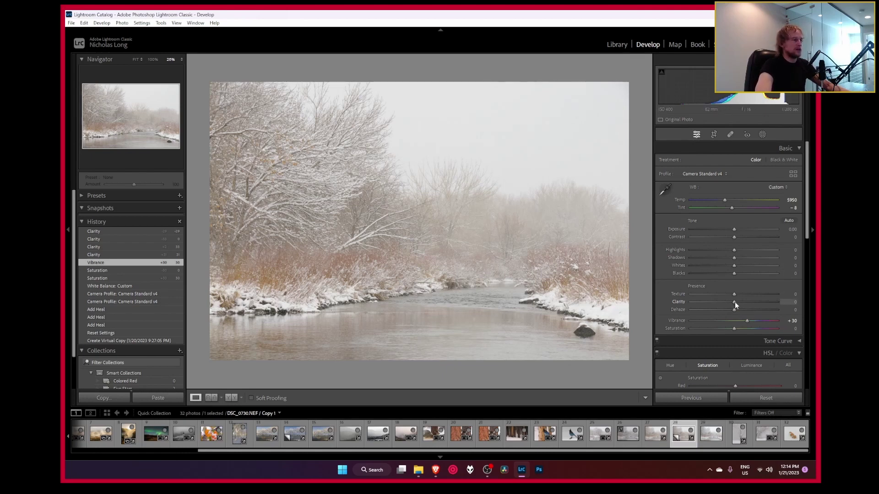
- Try the clarity at +33, reset it, and set it to −29 for a softer look
drag(735, 302, 746, 306)
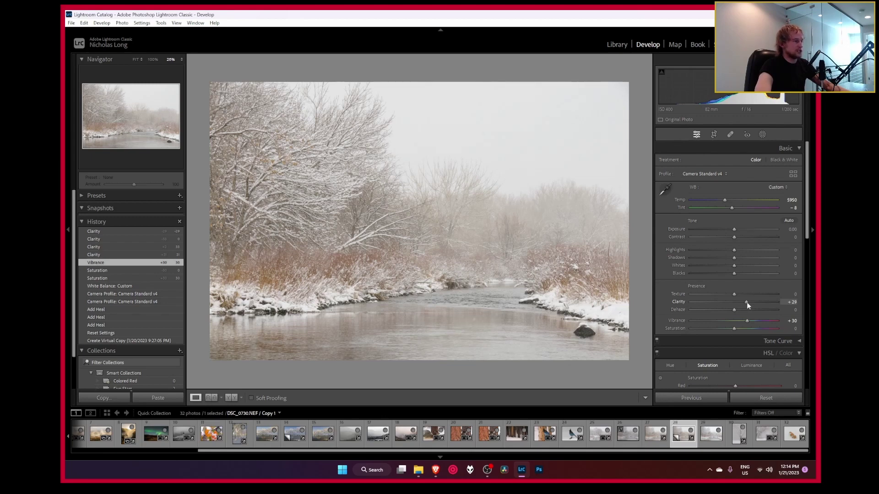
drag(747, 303, 748, 302)
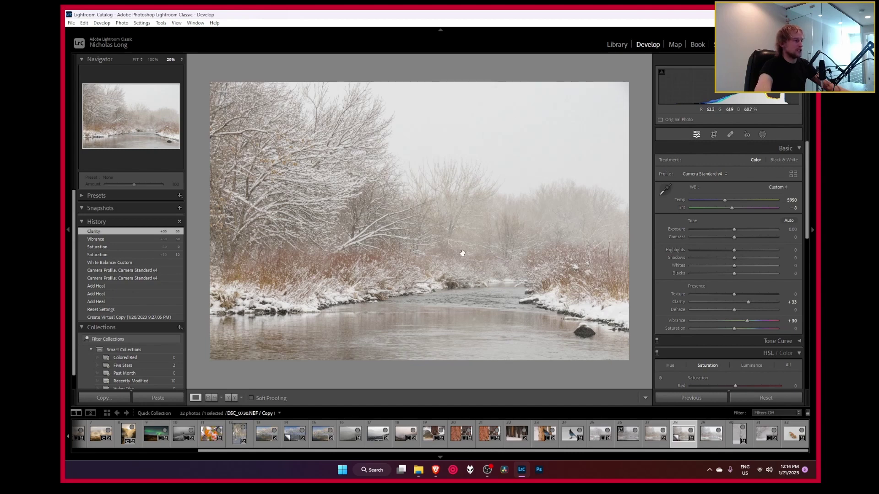
double_click(748, 302)
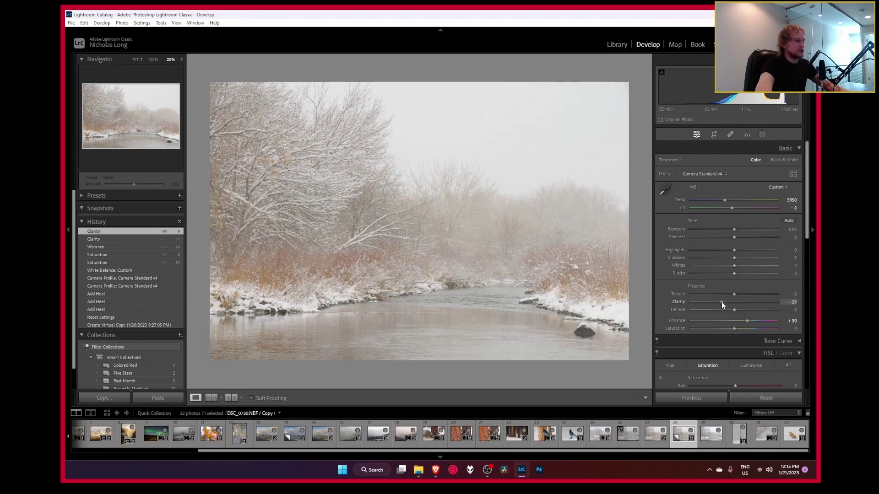
drag(721, 302, 720, 302)
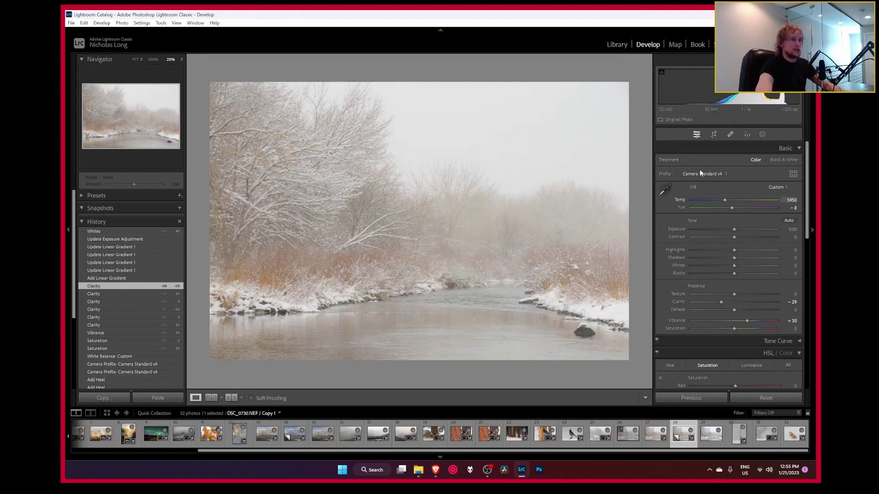
- Add a linear gradient mask over the river in the foreground and set its exposure to −0.55
click(762, 135)
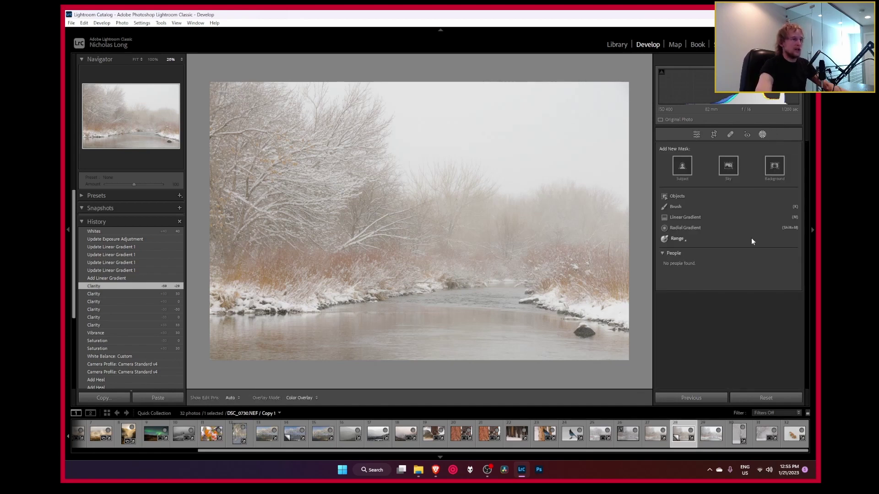
click(696, 217)
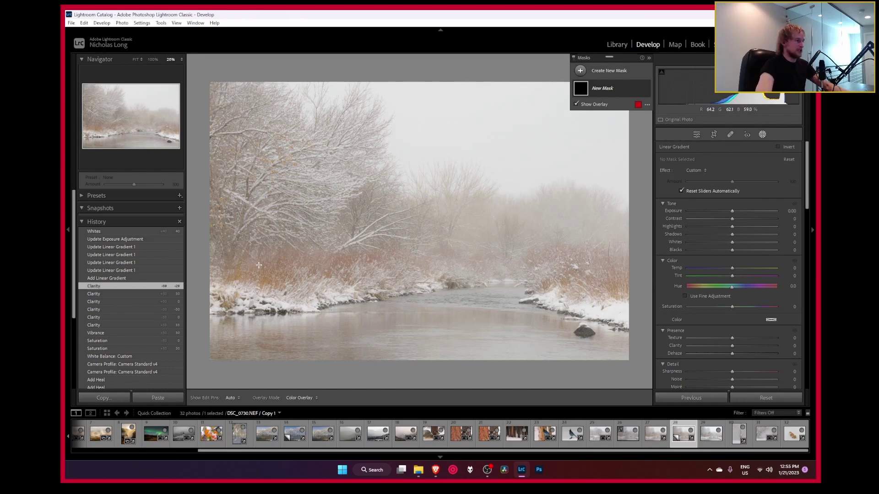
drag(274, 214, 273, 140)
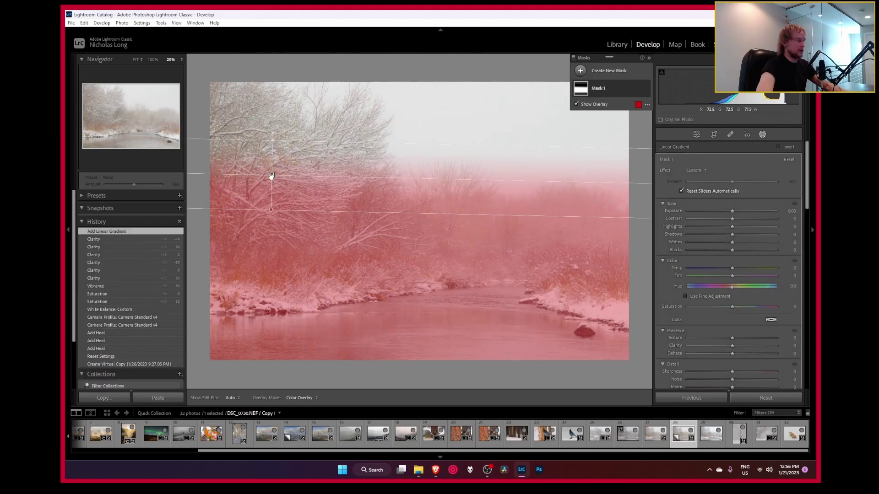
drag(272, 176, 422, 328)
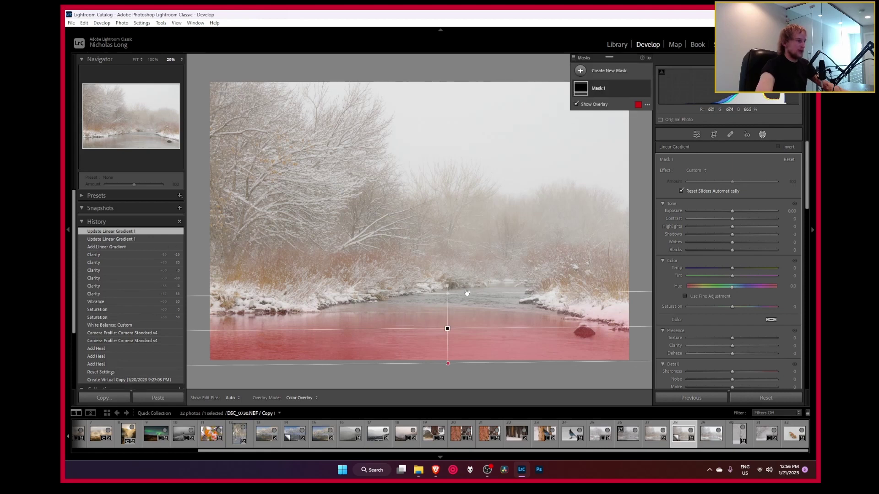
mouse_move(447, 295)
mouse_down()
mouse_move(449, 222)
mouse_move(450, 306)
mouse_move(451, 241)
mouse_move(451, 297)
mouse_move(453, 285)
mouse_up()
drag(553, 362, 553, 364)
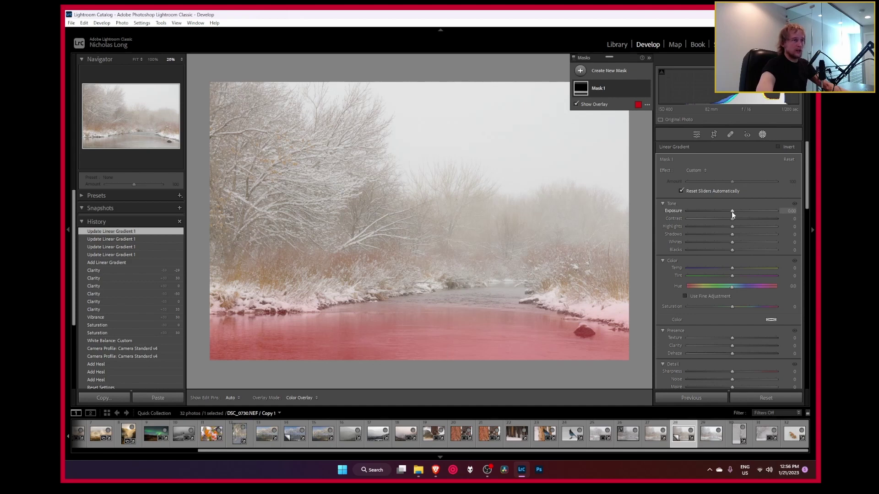
mouse_move(731, 211)
mouse_down()
mouse_move(708, 210)
mouse_move(732, 211)
mouse_up()
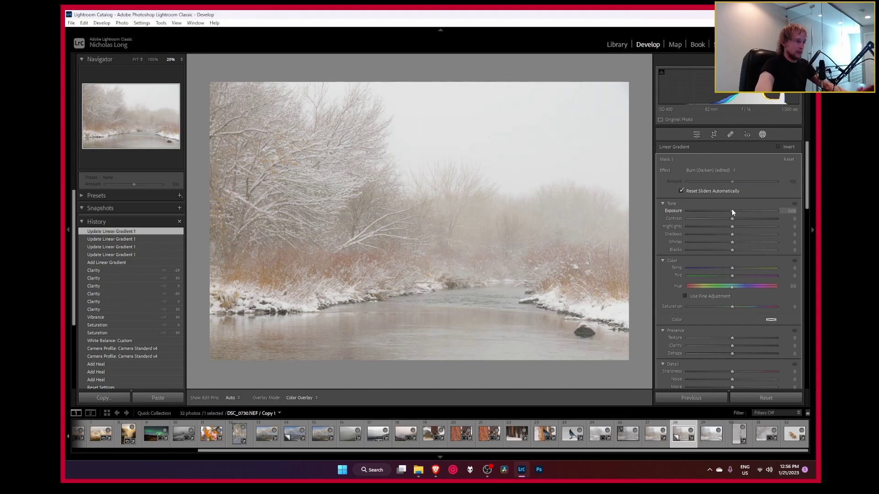
drag(731, 208, 726, 211)
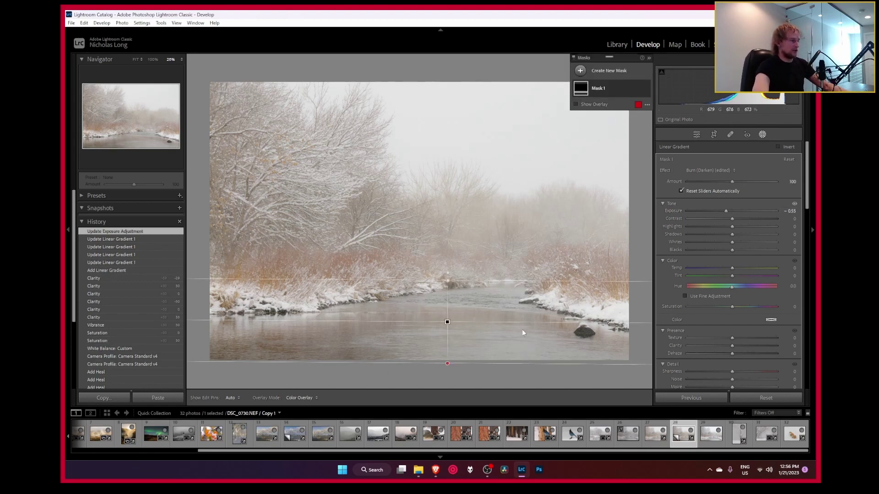
- Leave masking and raise the whites of the whole photo
click(697, 134)
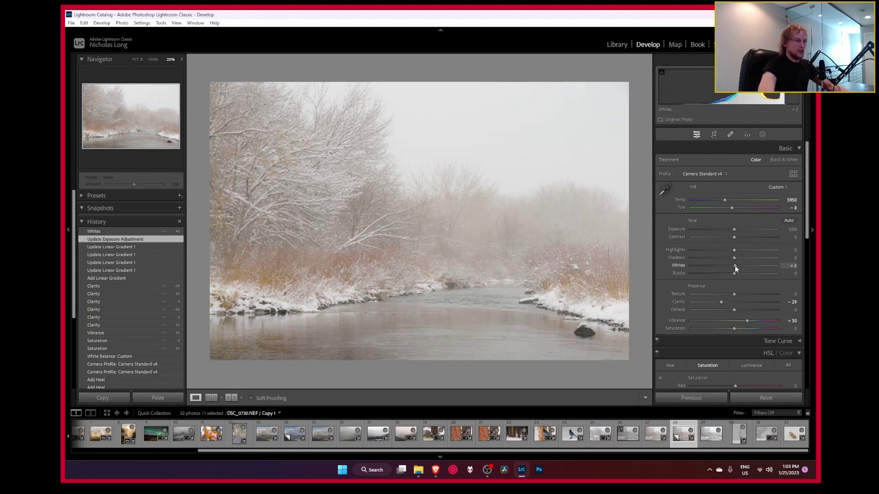
mouse_move(739, 267)
mouse_down()
mouse_move(762, 267)
mouse_move(753, 265)
mouse_up()
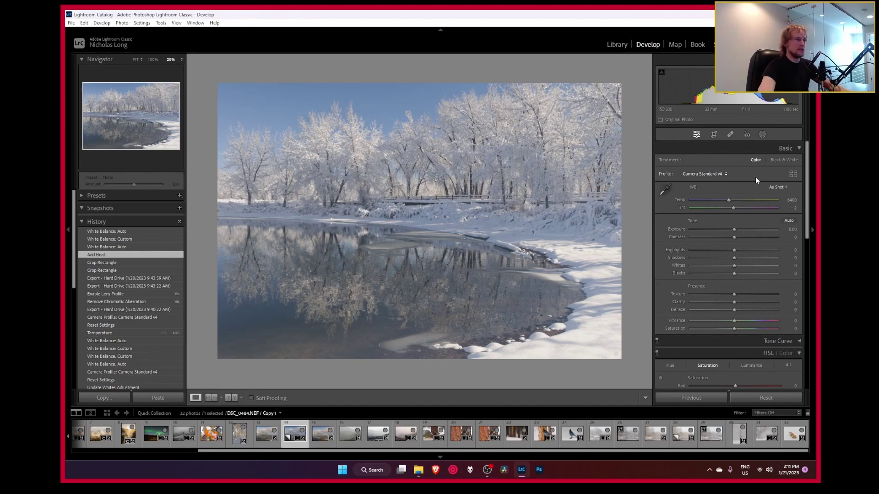
- Try the Auto white balance on the frosted trees photo, and sample the foreground snow as the target neutral
click(778, 187)
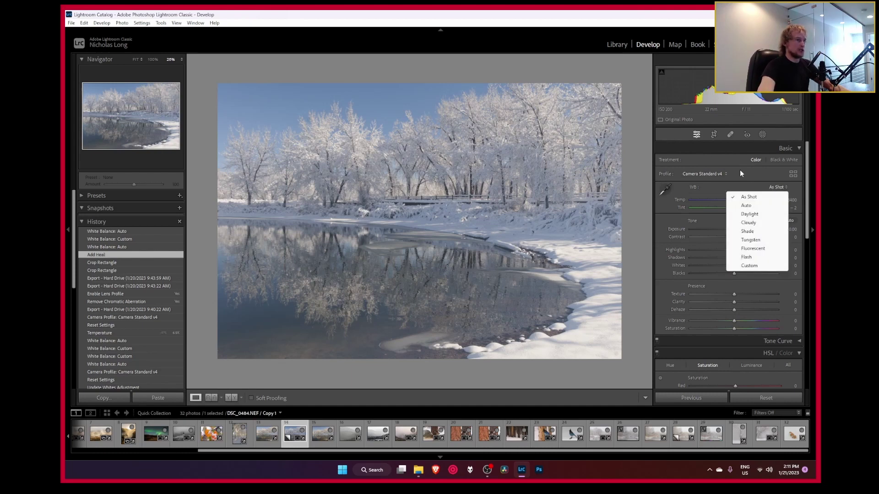
click(753, 205)
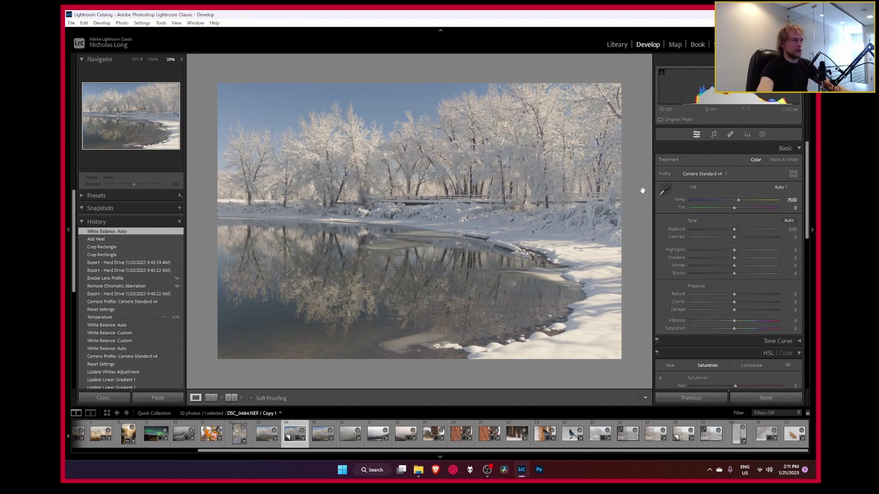
click(666, 189)
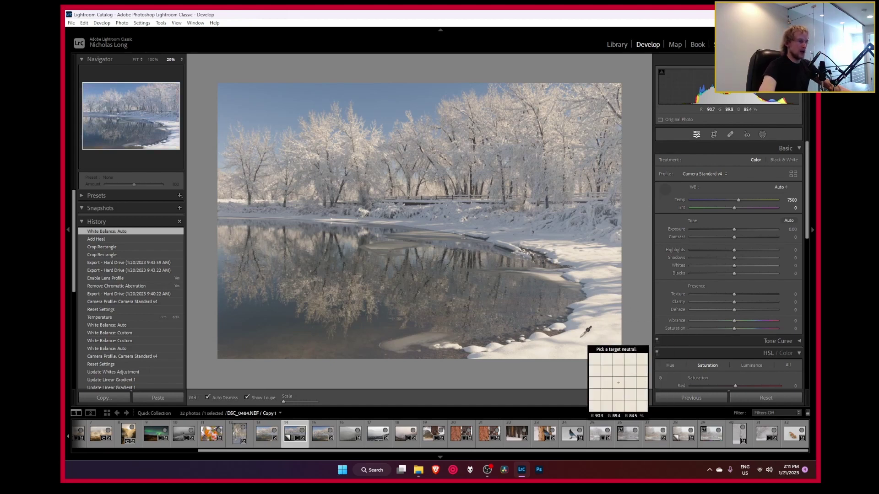
click(587, 331)
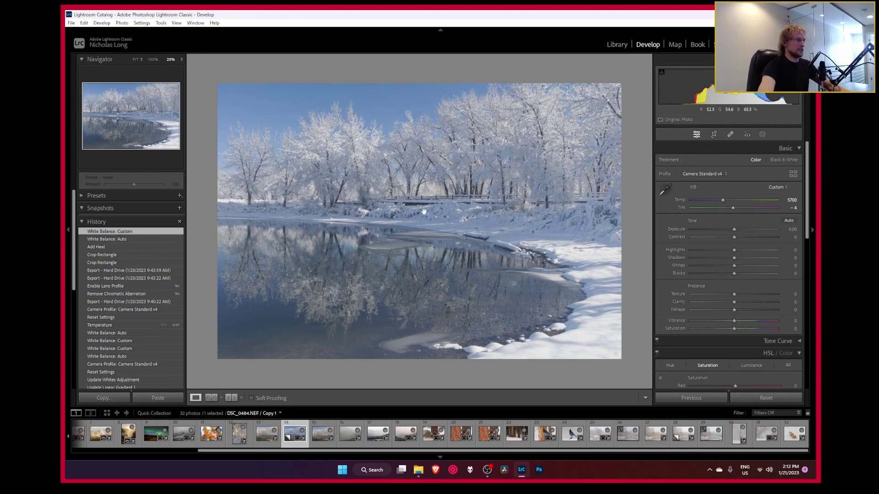
- Set the frosted trees photo's white balance to Auto, and try a temperature of about 6208 before undoing it
click(782, 187)
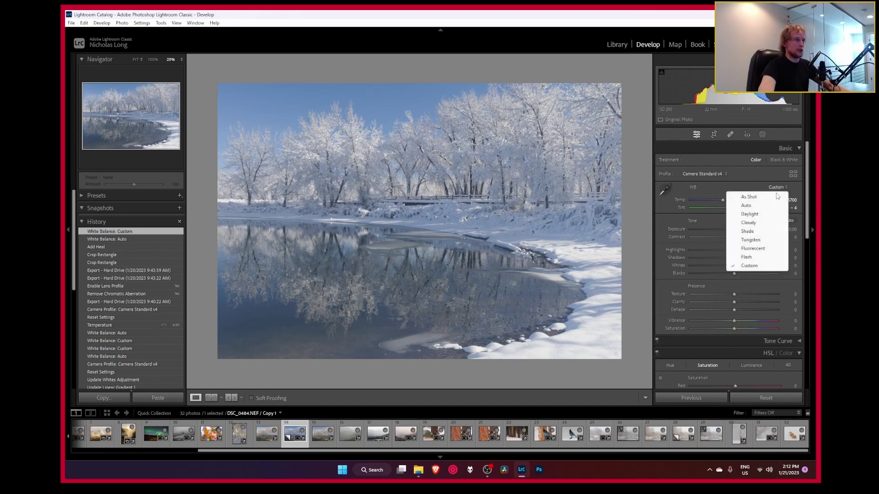
click(764, 204)
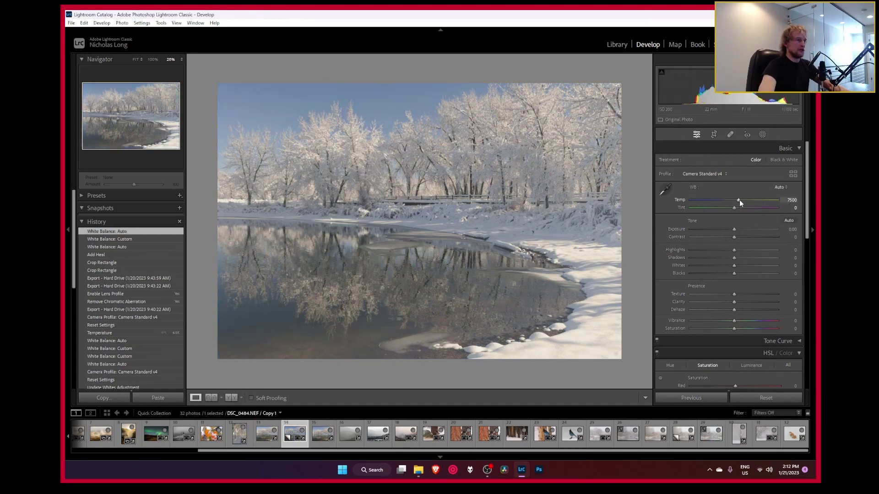
mouse_move(738, 200)
mouse_down()
mouse_move(746, 200)
mouse_move(726, 200)
mouse_up()
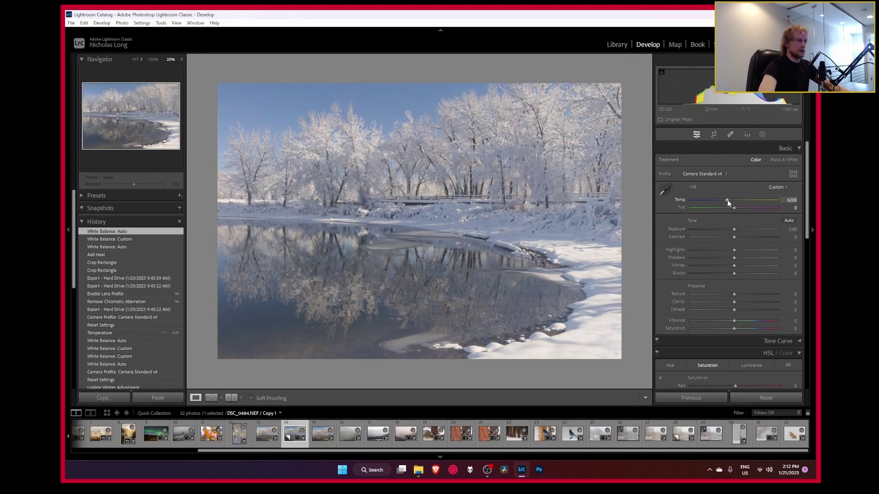
key(ctrl+z)
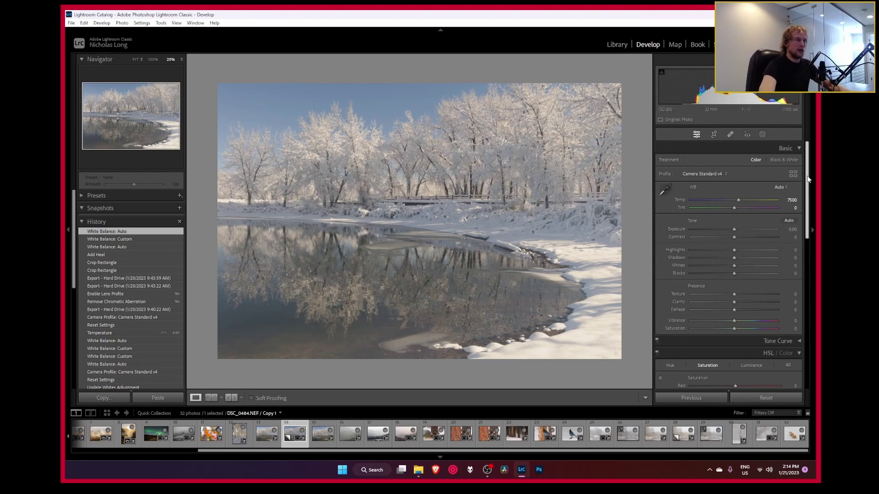
- Try raising the HSL saturation of orange to +36 and yellow to +60, and reset both to zero
scroll(718, 230, down, 5)
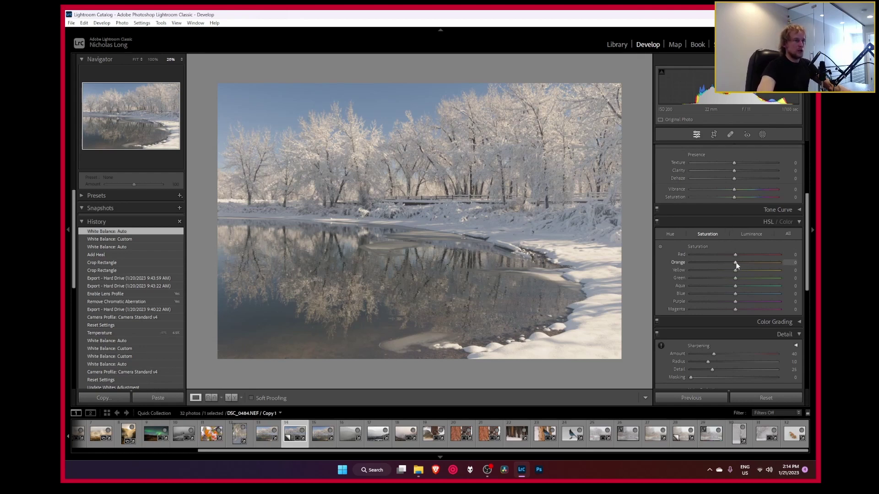
drag(740, 262, 749, 271)
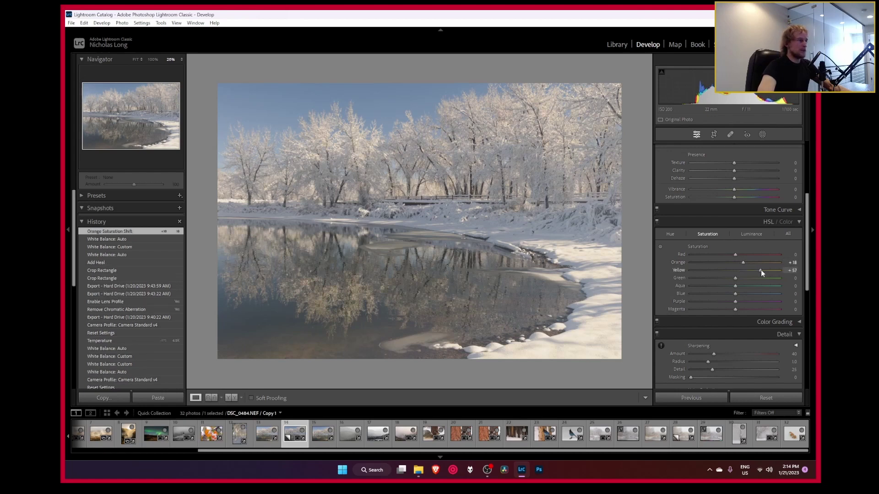
drag(763, 273, 751, 262)
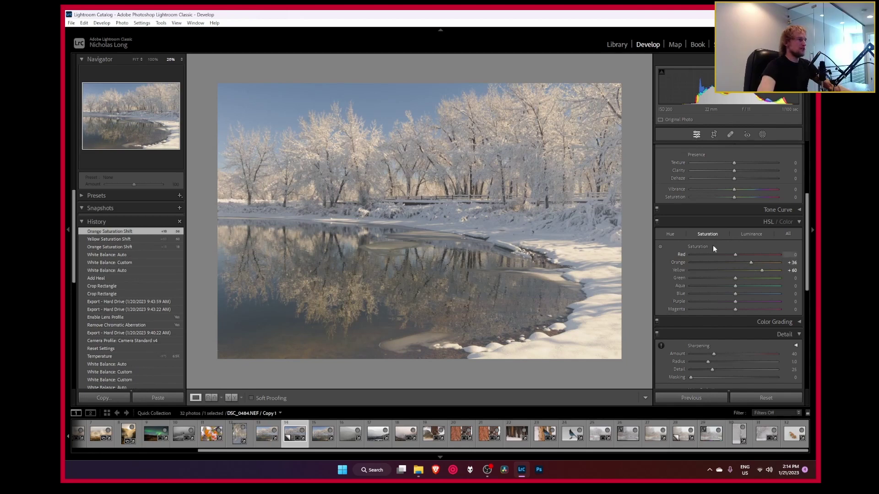
double_click(751, 262)
double_click(761, 271)
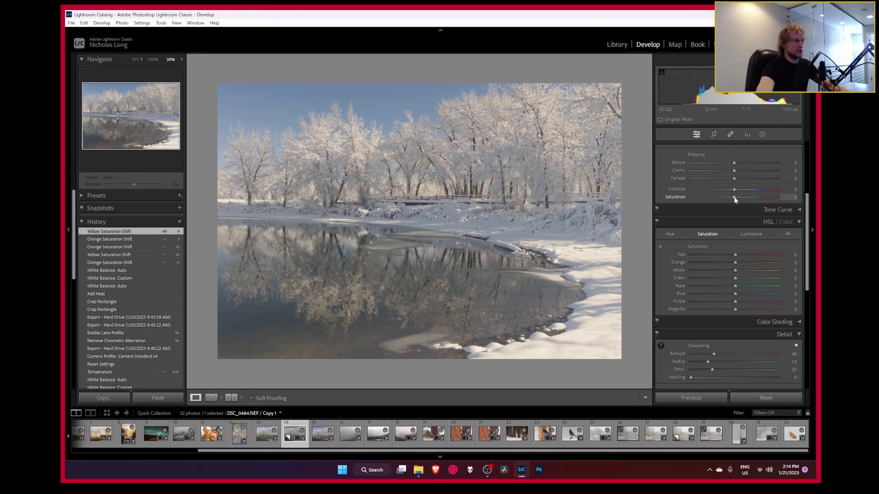
- Set the overall saturation to +85 and lower the HSL saturation of blue to about −50
drag(734, 197, 758, 200)
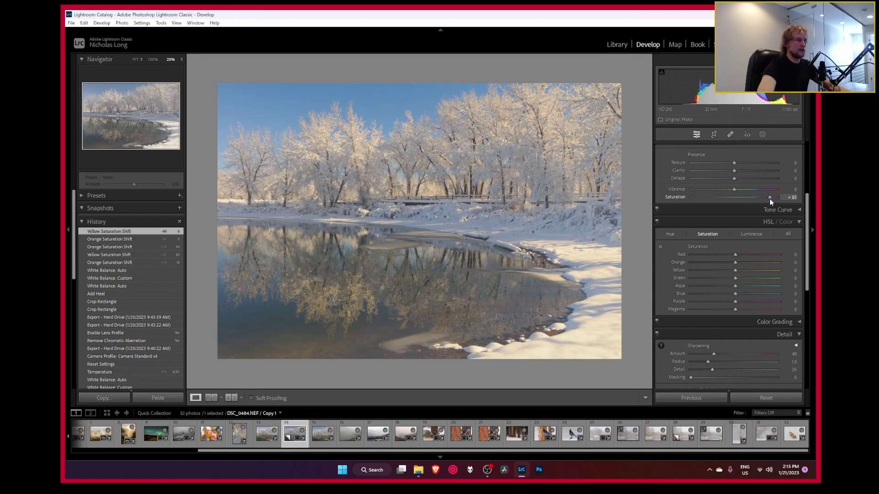
drag(771, 199, 771, 199)
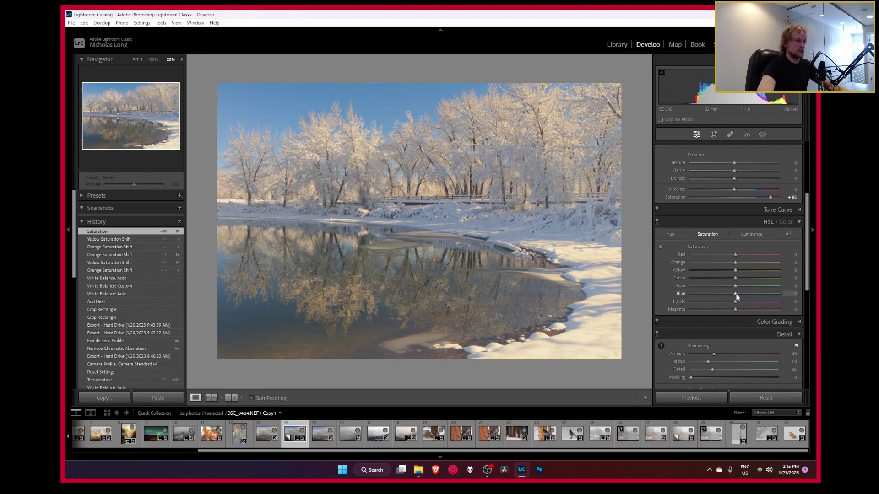
drag(734, 293, 722, 293)
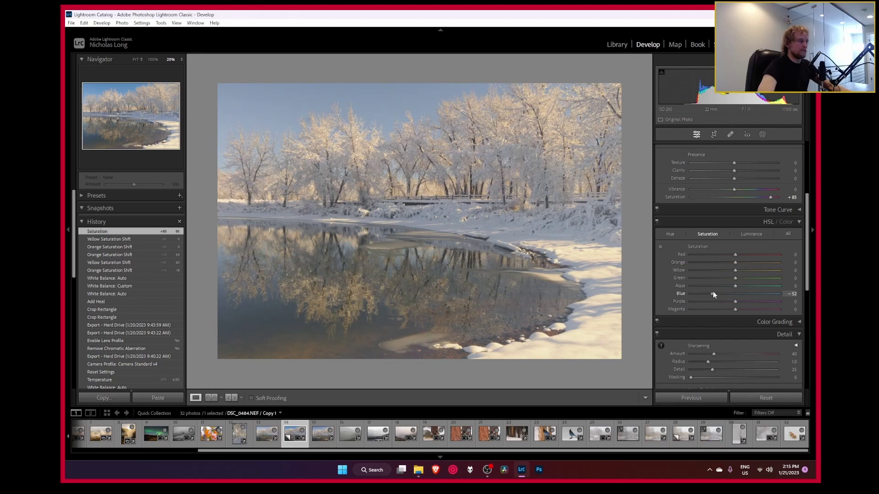
drag(713, 293, 714, 293)
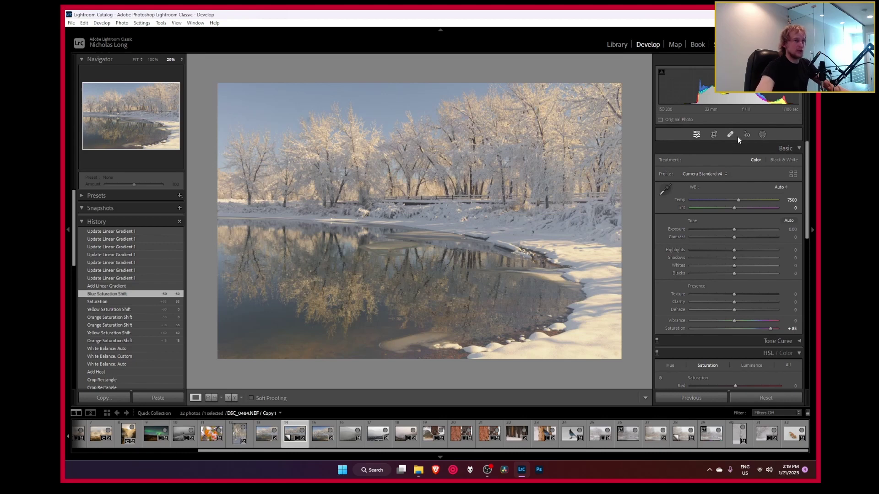
- Add a linear gradient mask over the river, tilt it to follow the far shoreline and stretch its fade towards the foreground
click(763, 134)
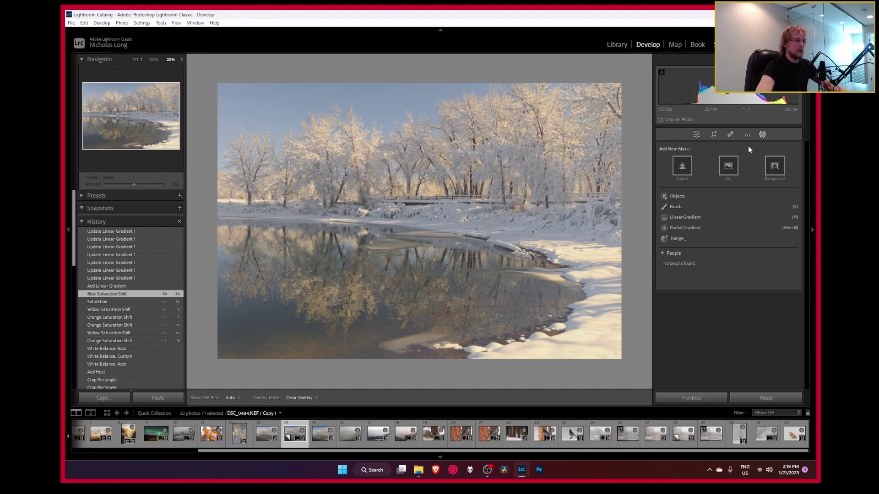
click(699, 218)
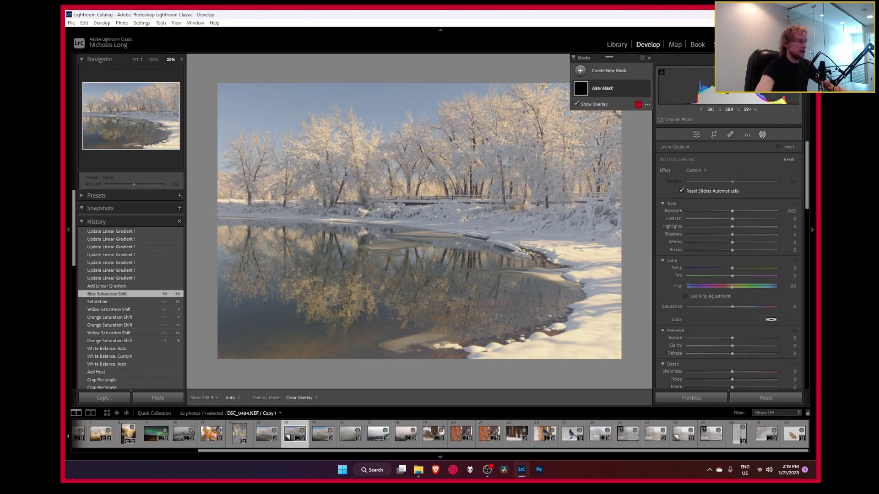
drag(295, 200, 353, 111)
drag(327, 158, 500, 231)
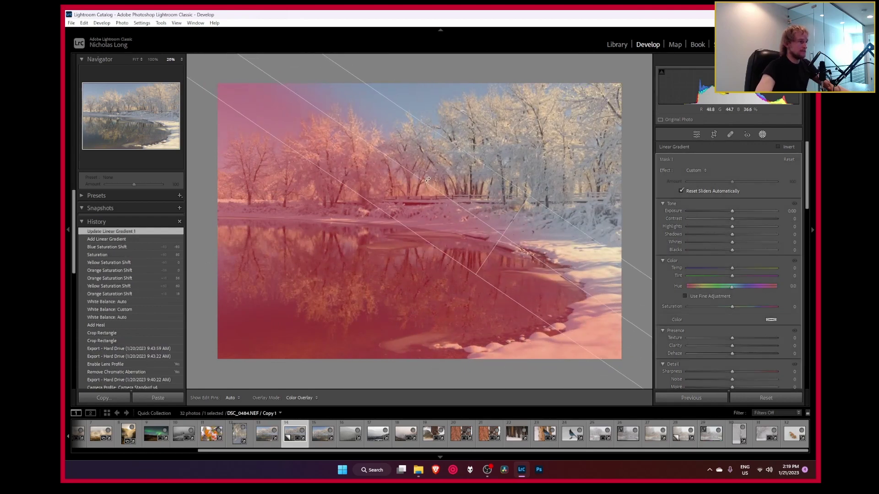
drag(428, 180, 424, 216)
drag(501, 236, 502, 241)
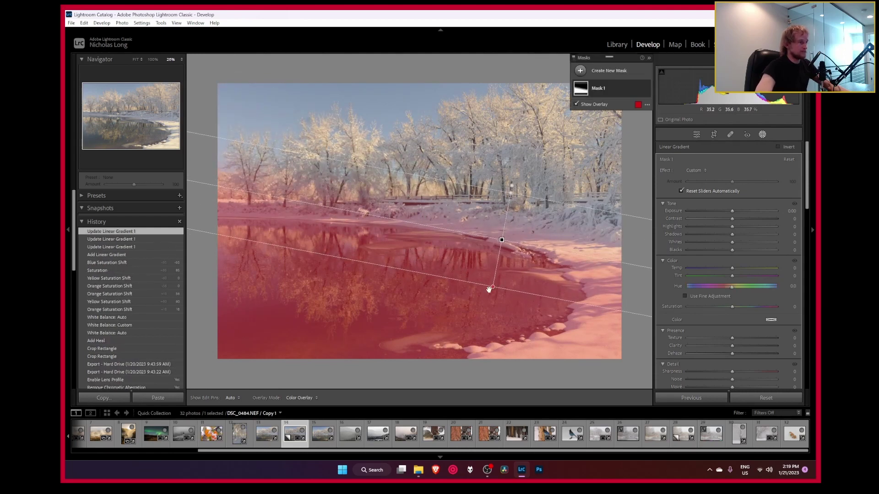
drag(492, 288, 471, 350)
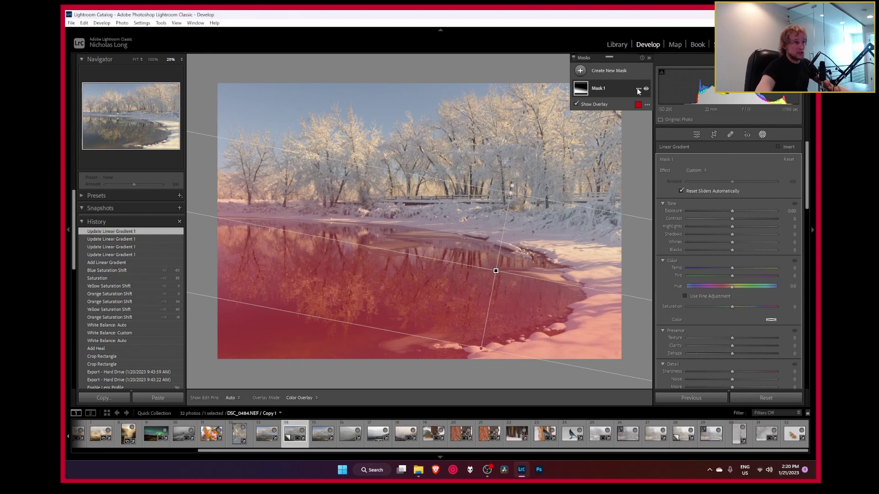
- Intersect the river mask with a brush and erase it from the snowy foreground bank
click(639, 88)
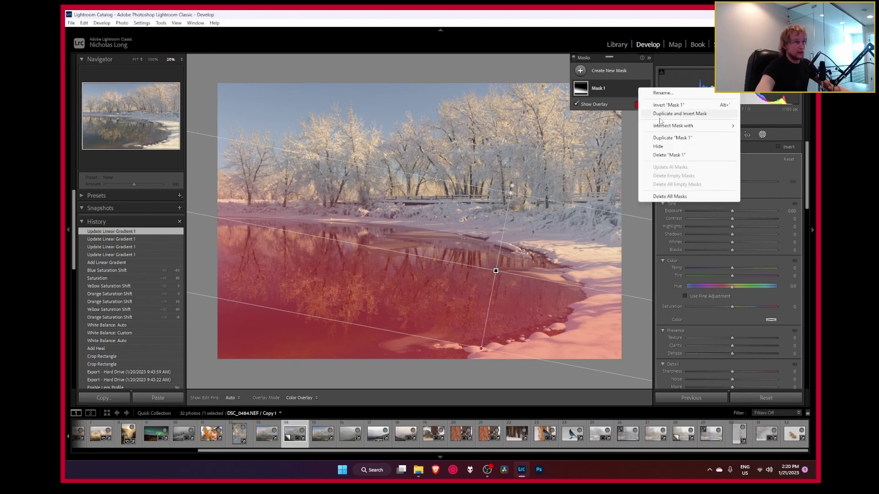
mouse_move(675, 127)
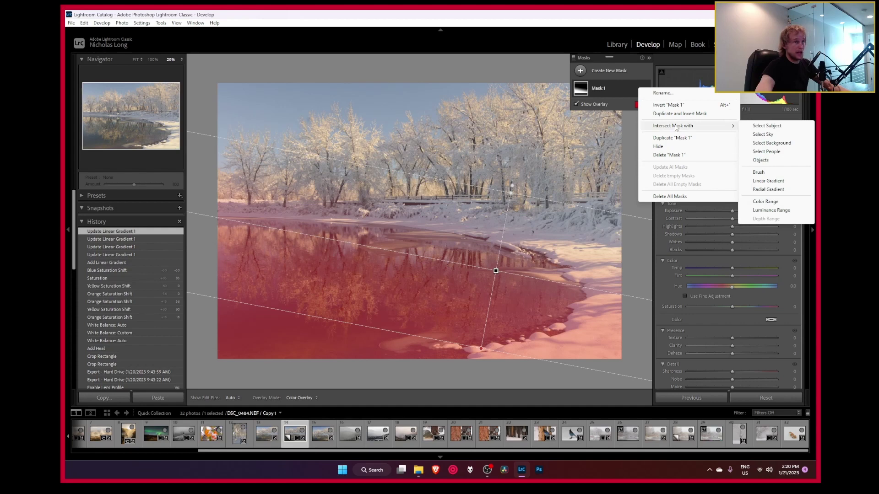
click(758, 173)
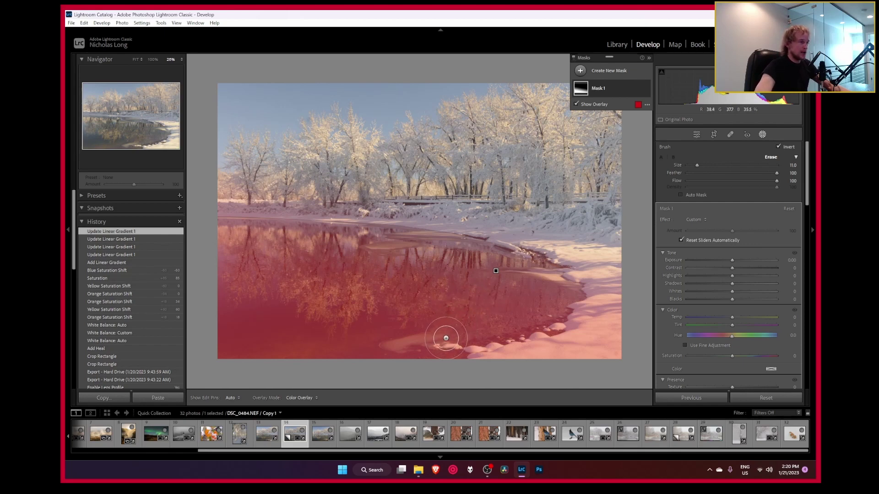
mouse_move(446, 338)
mouse_down()
mouse_move(542, 320)
mouse_move(559, 301)
mouse_move(555, 269)
mouse_move(385, 232)
mouse_move(219, 224)
mouse_move(349, 230)
mouse_move(444, 262)
mouse_move(475, 288)
mouse_move(481, 307)
mouse_move(445, 322)
mouse_move(528, 291)
mouse_move(492, 274)
mouse_move(500, 275)
mouse_move(450, 304)
mouse_move(440, 331)
mouse_move(407, 345)
mouse_move(412, 305)
mouse_move(384, 279)
mouse_move(382, 337)
mouse_move(396, 303)
mouse_move(426, 286)
mouse_move(407, 324)
mouse_move(368, 347)
mouse_move(324, 318)
mouse_move(327, 331)
mouse_move(368, 267)
mouse_move(330, 281)
mouse_move(337, 243)
mouse_move(284, 277)
mouse_move(259, 269)
mouse_move(267, 246)
mouse_move(256, 246)
mouse_move(228, 264)
mouse_move(239, 281)
mouse_move(255, 296)
mouse_move(295, 284)
mouse_move(327, 318)
mouse_move(289, 344)
mouse_move(263, 290)
mouse_move(234, 331)
mouse_move(226, 303)
mouse_move(265, 297)
mouse_move(236, 353)
mouse_move(291, 316)
mouse_move(243, 342)
mouse_move(300, 357)
mouse_move(427, 353)
mouse_move(441, 349)
mouse_move(455, 318)
mouse_move(499, 308)
mouse_move(536, 274)
mouse_move(554, 297)
mouse_move(551, 308)
mouse_move(531, 274)
mouse_move(473, 258)
mouse_move(235, 241)
mouse_move(318, 290)
mouse_up()
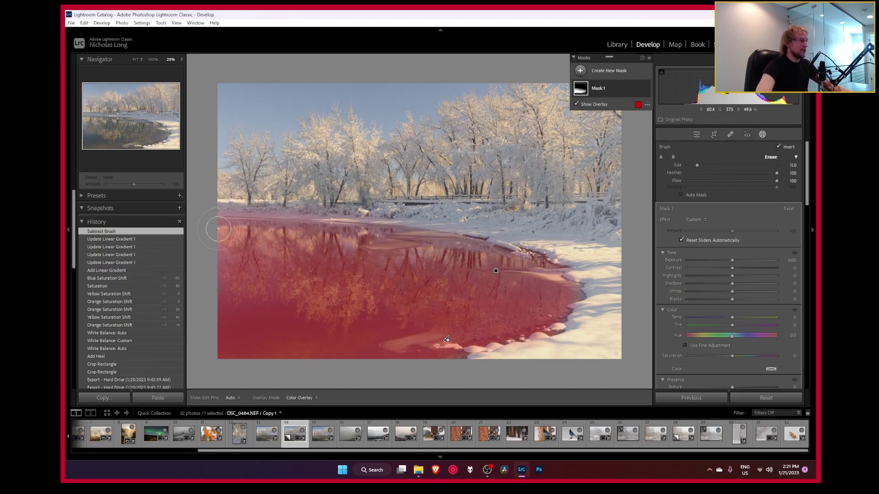
- Darken the masked river by setting the mask's exposure to −0.16
drag(733, 260, 730, 260)
double_click(729, 259)
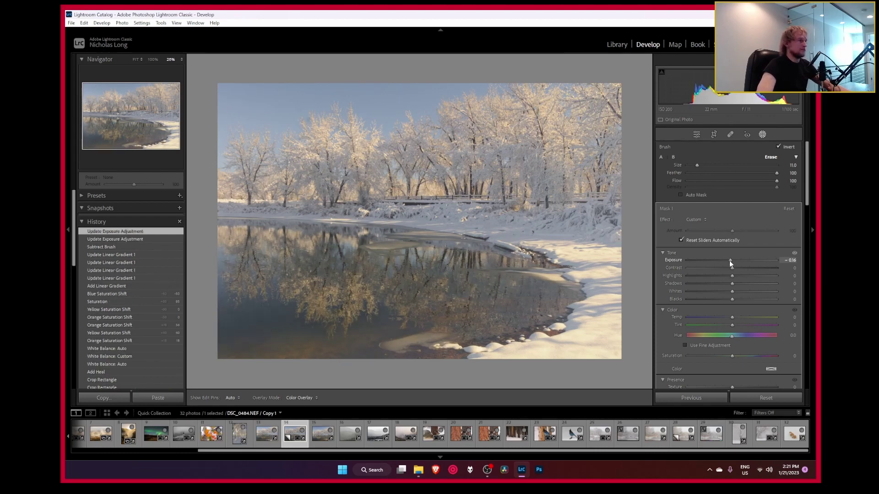
drag(729, 260, 729, 260)
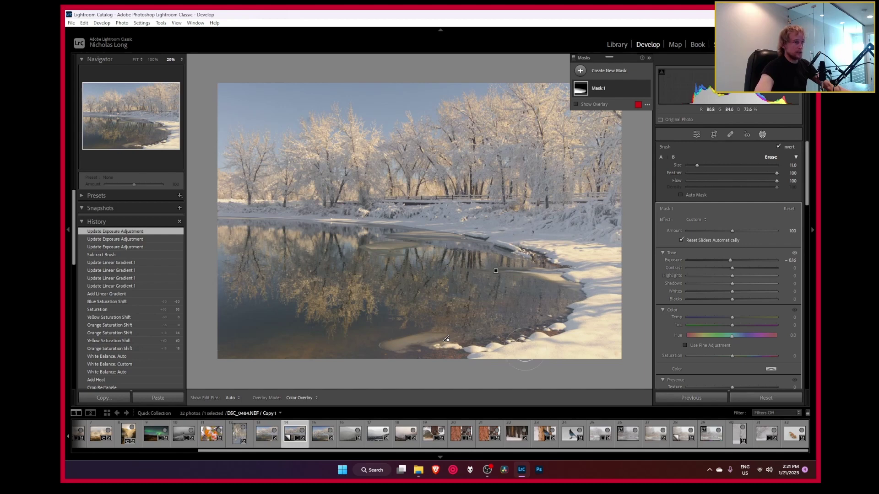
- Add a second linear gradient mask over the sky and frosted trees, tilted to follow the far shoreline
click(580, 71)
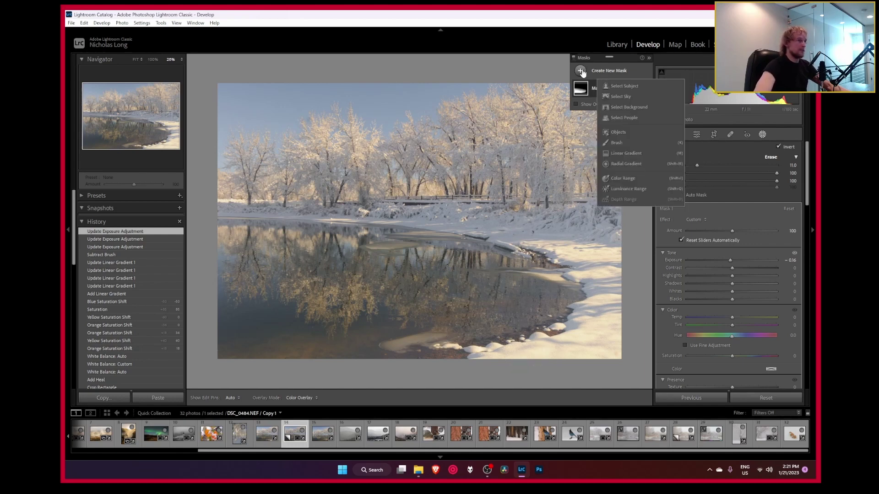
click(628, 153)
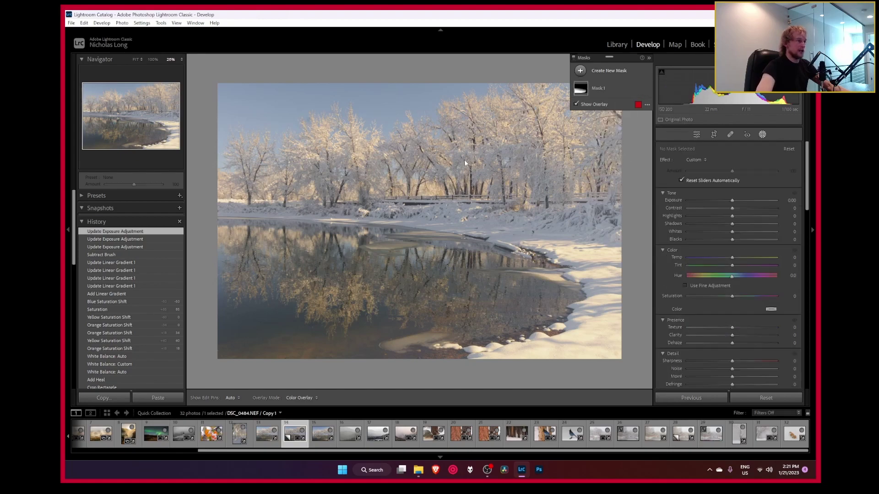
drag(261, 164, 230, 262)
drag(245, 213, 504, 242)
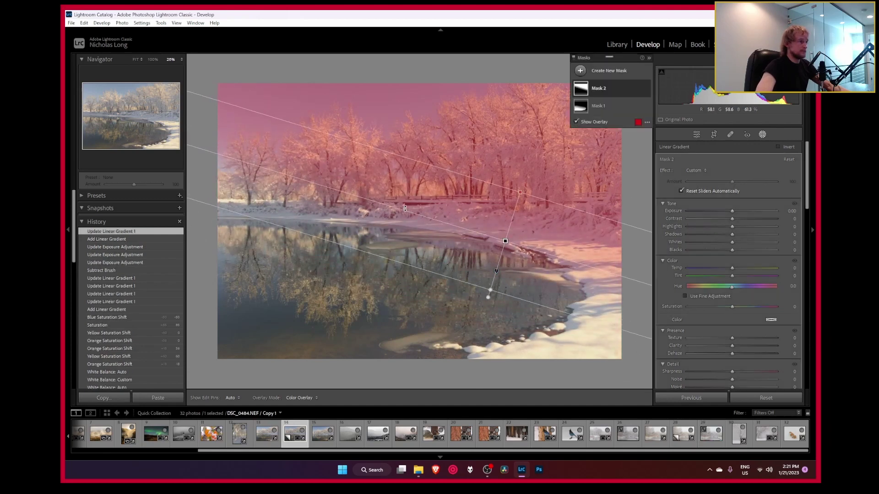
drag(405, 208, 432, 195)
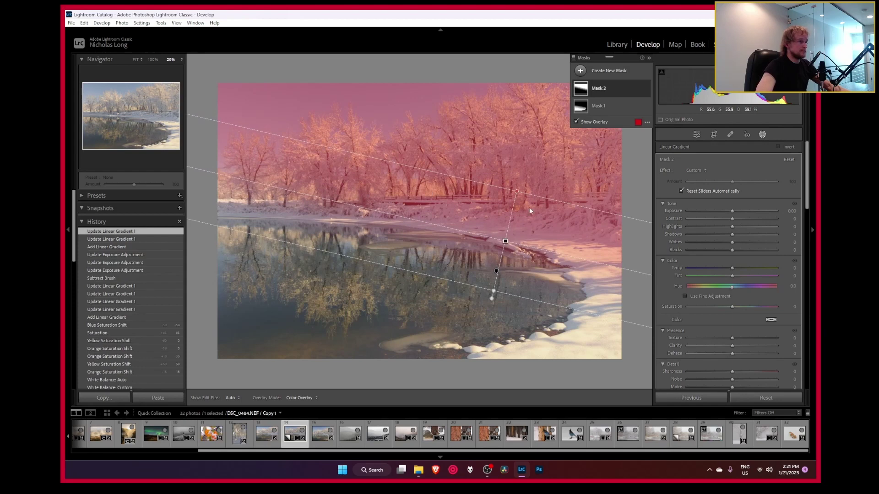
mouse_move(516, 192)
mouse_down()
mouse_move(521, 149)
mouse_move(534, 151)
mouse_move(528, 193)
mouse_up()
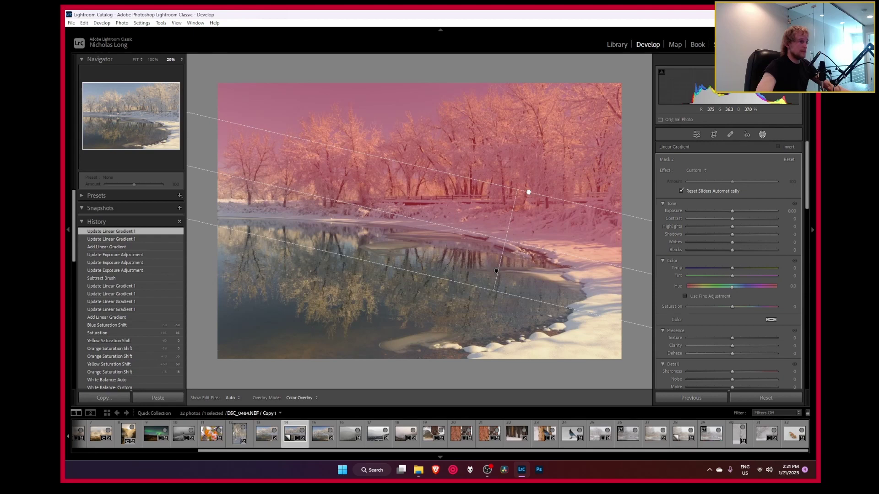
drag(528, 192, 527, 191)
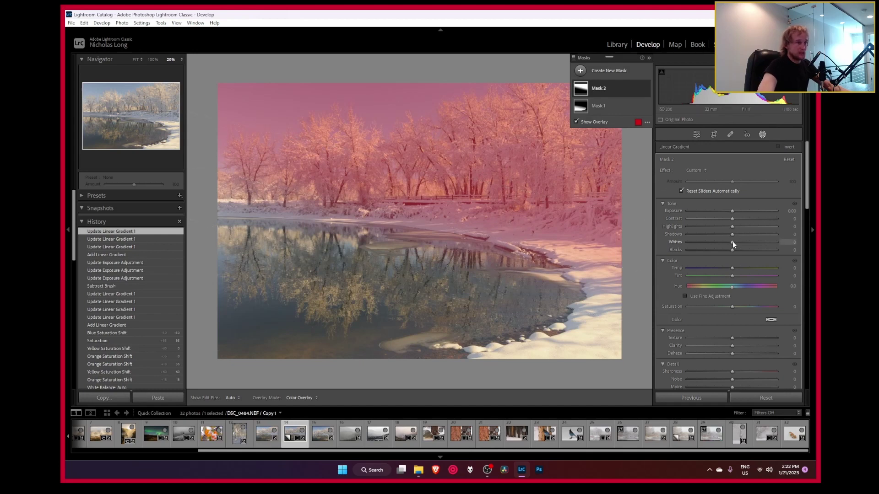
- Set the whites of the sky and trees gradient mask to 18
drag(732, 242, 733, 243)
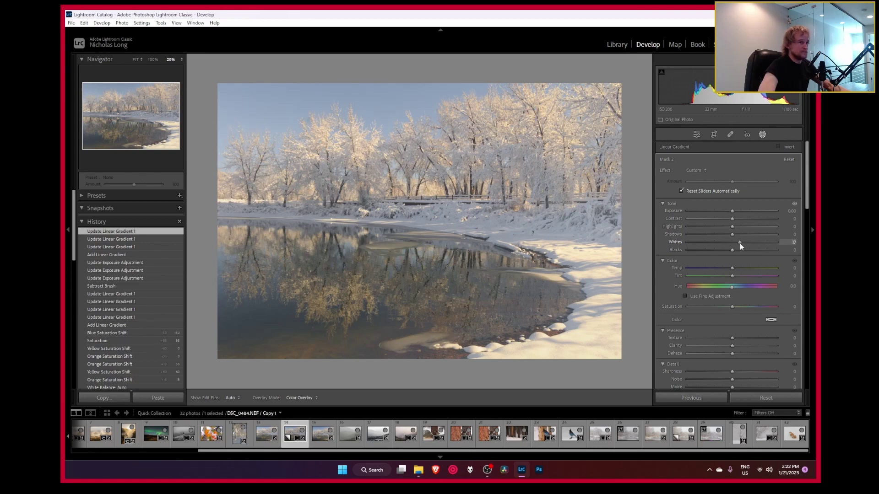
click(789, 242)
text(18)
key(Return)
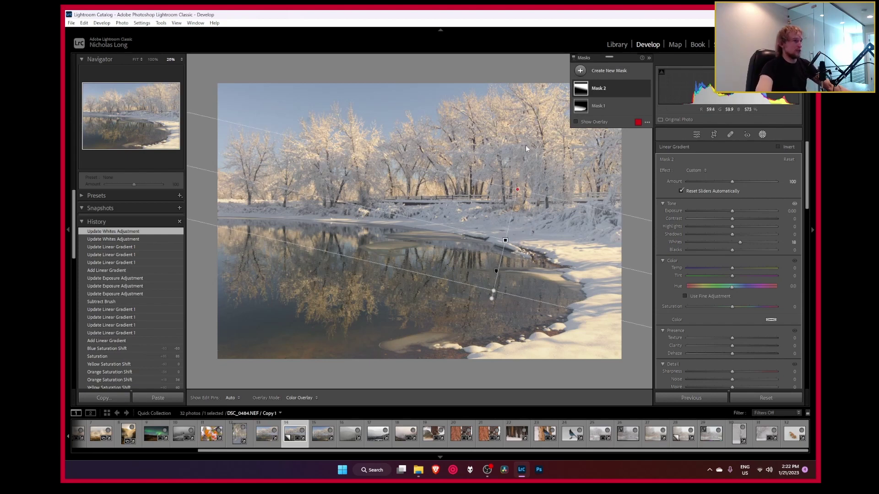
- Create a brush mask and paint along the river's shoreline and icy edges with a size 8 brush
mouse_move(586, 102)
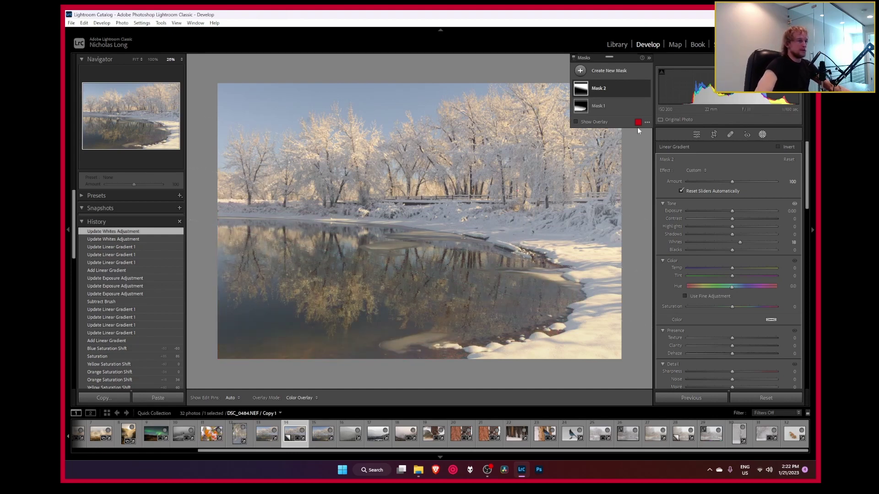
click(580, 71)
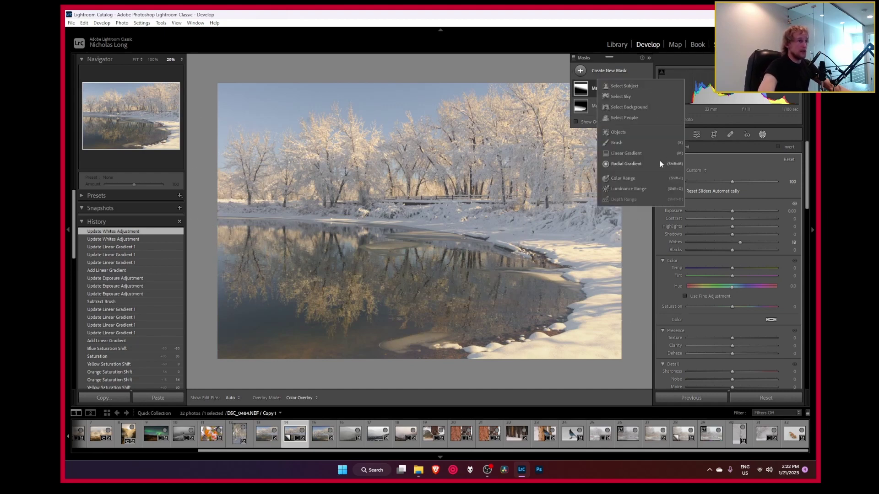
click(621, 141)
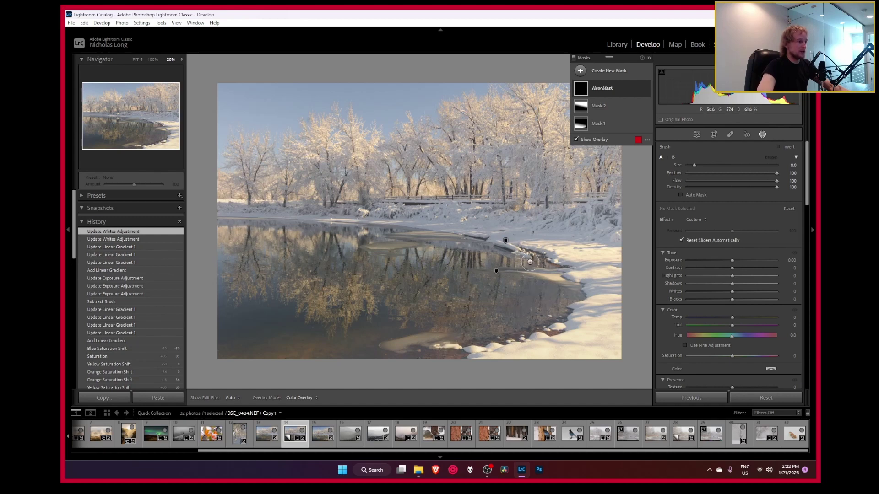
mouse_move(387, 352)
mouse_down()
mouse_move(402, 338)
mouse_move(404, 345)
mouse_move(440, 337)
mouse_move(471, 341)
mouse_move(468, 352)
mouse_move(419, 356)
mouse_move(508, 349)
mouse_move(558, 327)
mouse_move(507, 341)
mouse_move(554, 325)
mouse_move(583, 293)
mouse_move(566, 267)
mouse_move(528, 248)
mouse_move(563, 272)
mouse_move(490, 278)
mouse_move(481, 270)
mouse_move(548, 272)
mouse_move(519, 251)
mouse_move(438, 244)
mouse_move(491, 246)
mouse_move(455, 231)
mouse_move(365, 247)
mouse_move(386, 254)
mouse_move(405, 245)
mouse_move(401, 234)
mouse_move(383, 238)
mouse_move(406, 231)
mouse_move(211, 217)
mouse_up()
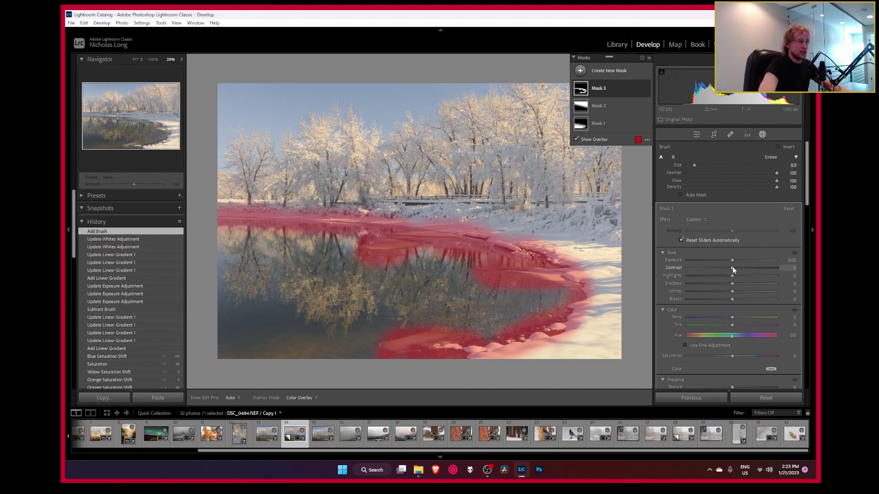
- Set the shoreline brush mask's contrast to 15 and leave masking
drag(732, 269, 737, 271)
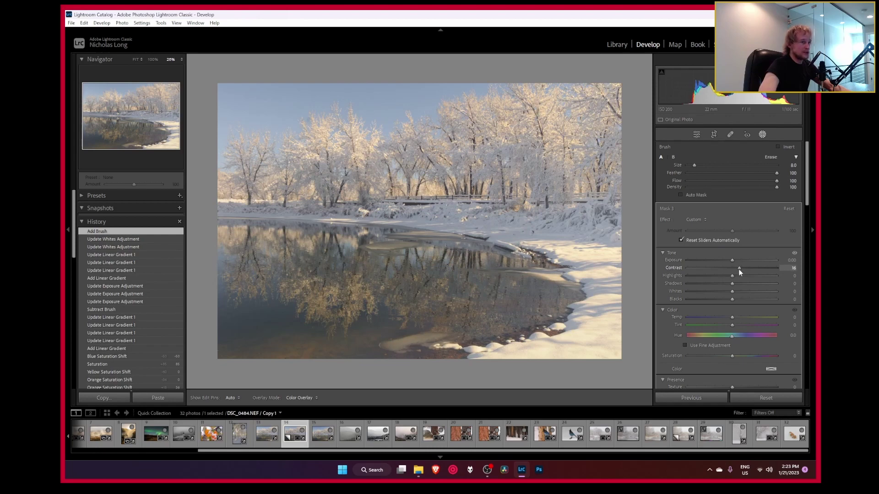
drag(740, 272, 739, 270)
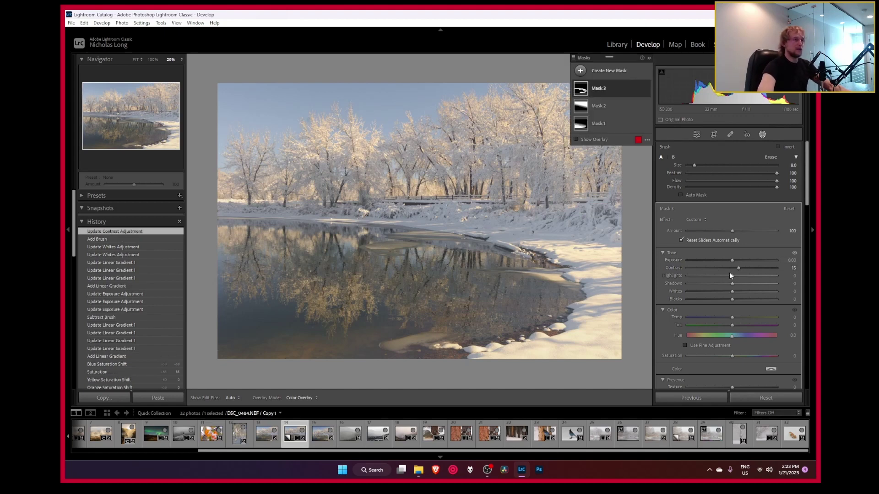
click(697, 135)
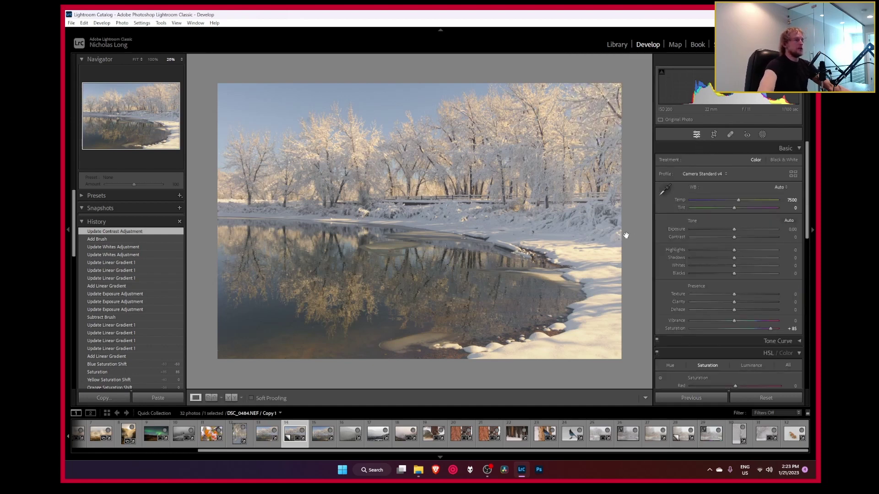